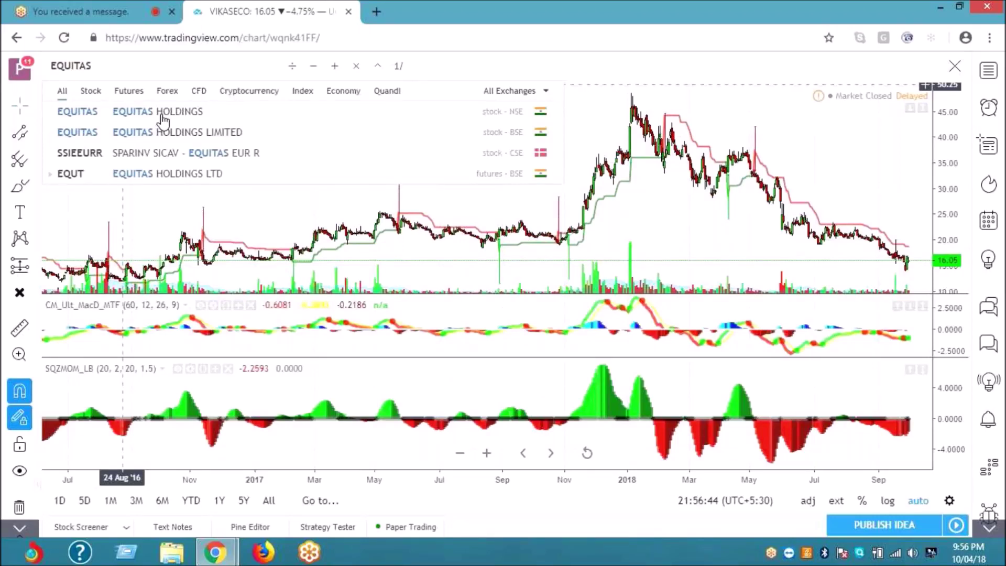
Load the EQUITAS HOLDINGS NSE daily chart and bring up the chart interval list
click(163, 115)
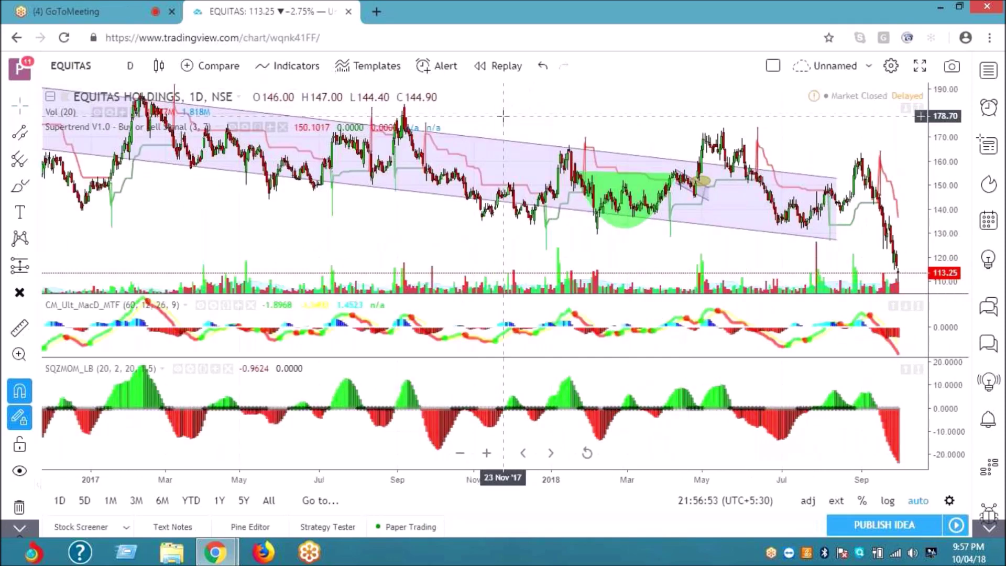
scroll(503, 117, up, 3)
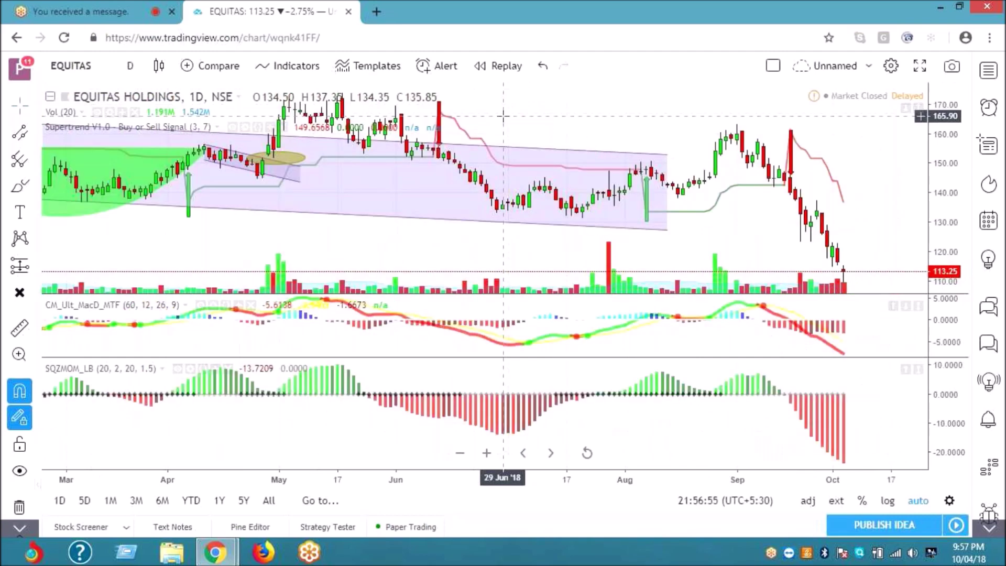
scroll(504, 117, up, 2)
scroll(503, 117, down, 2)
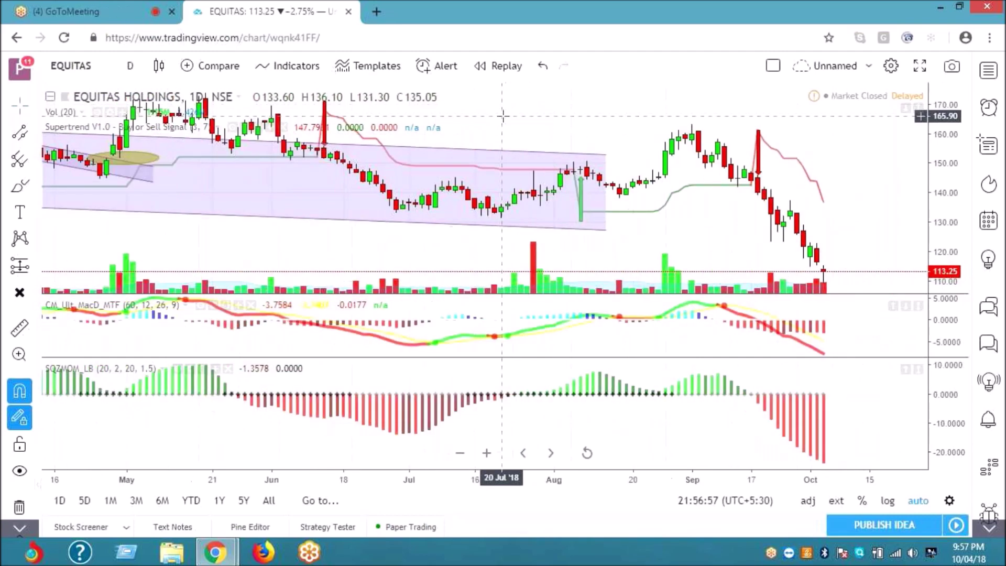
scroll(503, 117, up, 2)
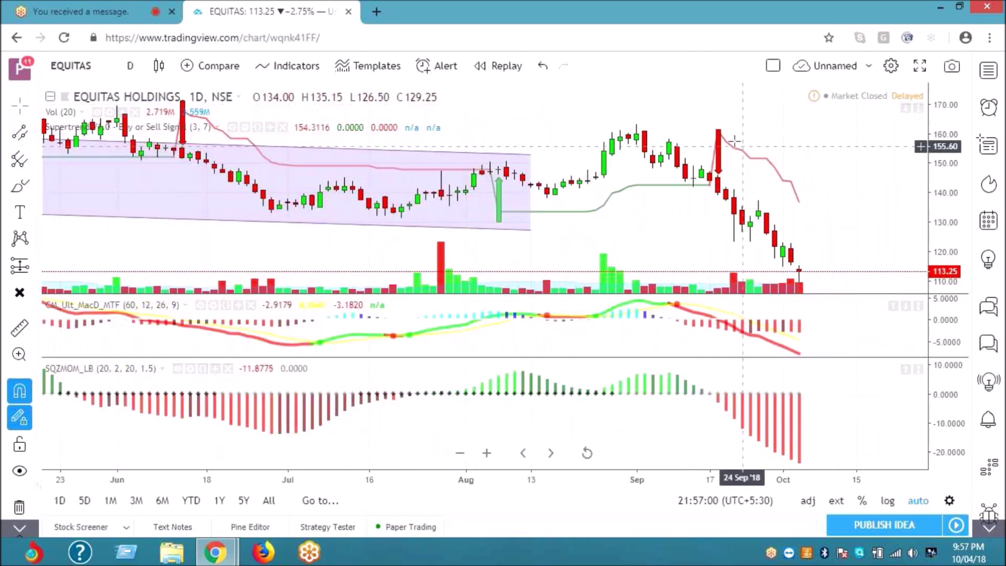
scroll(738, 143, up, 2)
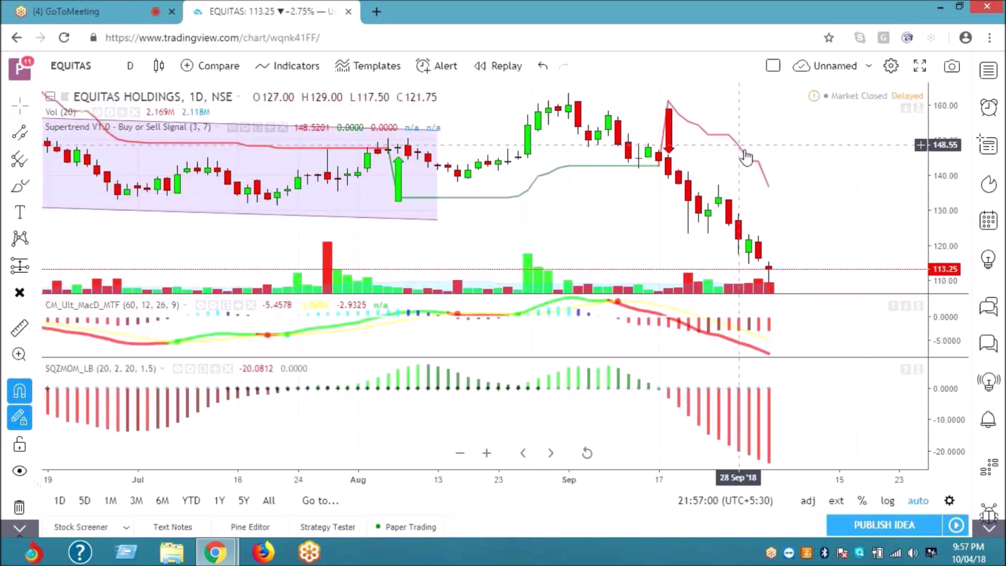
scroll(745, 155, up, 2)
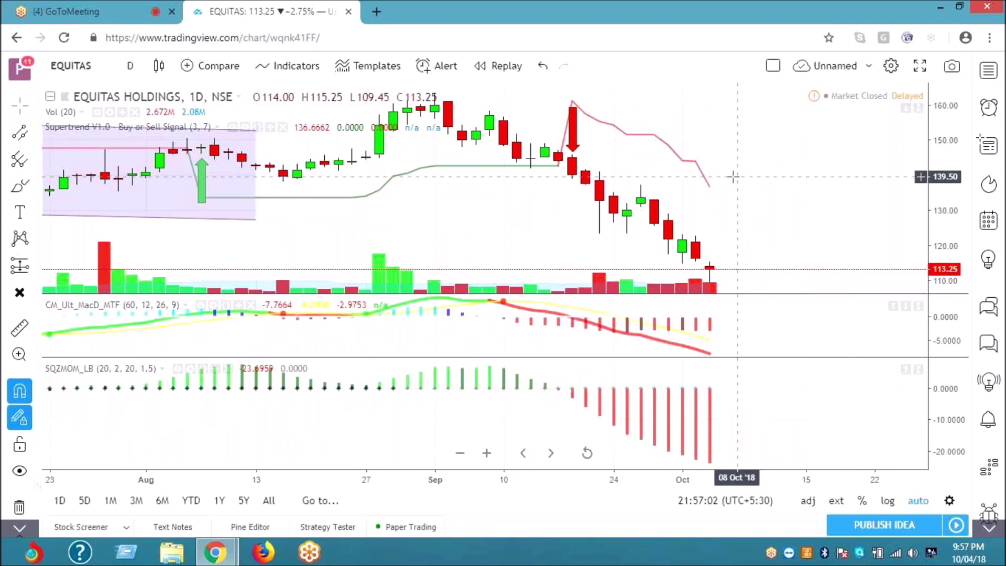
scroll(734, 177, up, 2)
click(130, 65)
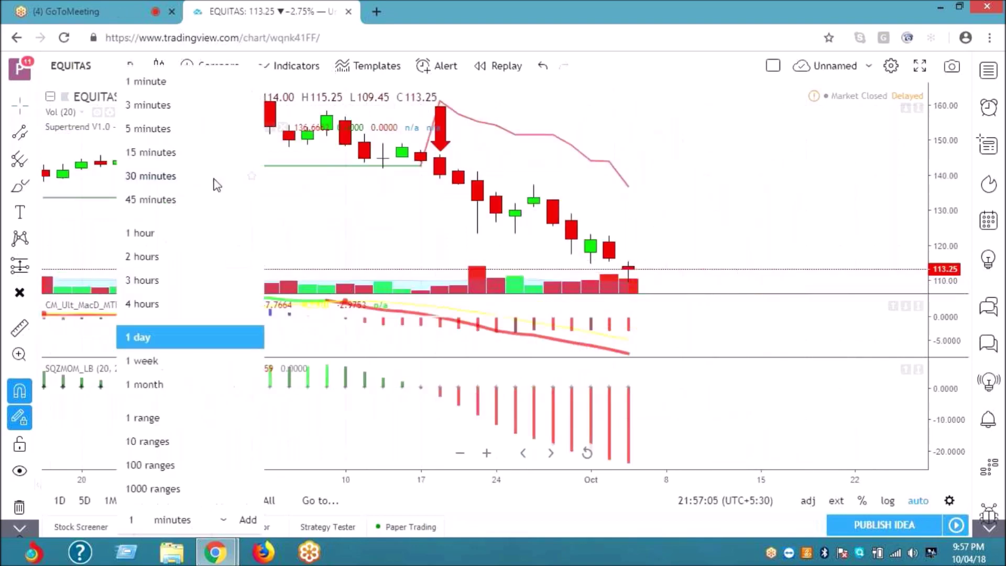
Switch the EQUITAS chart to 4-hour candles and reopen the interval list
click(142, 304)
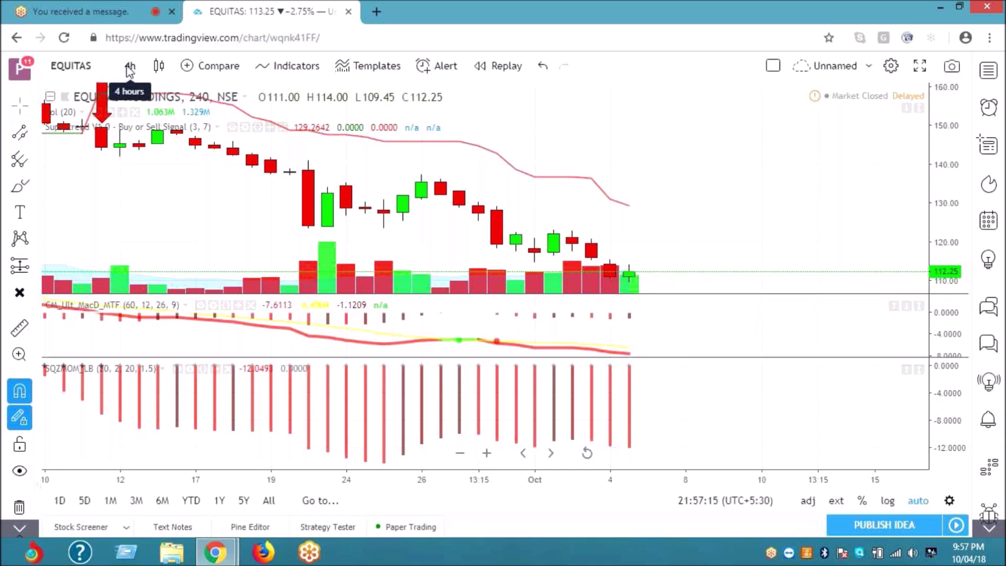
click(130, 67)
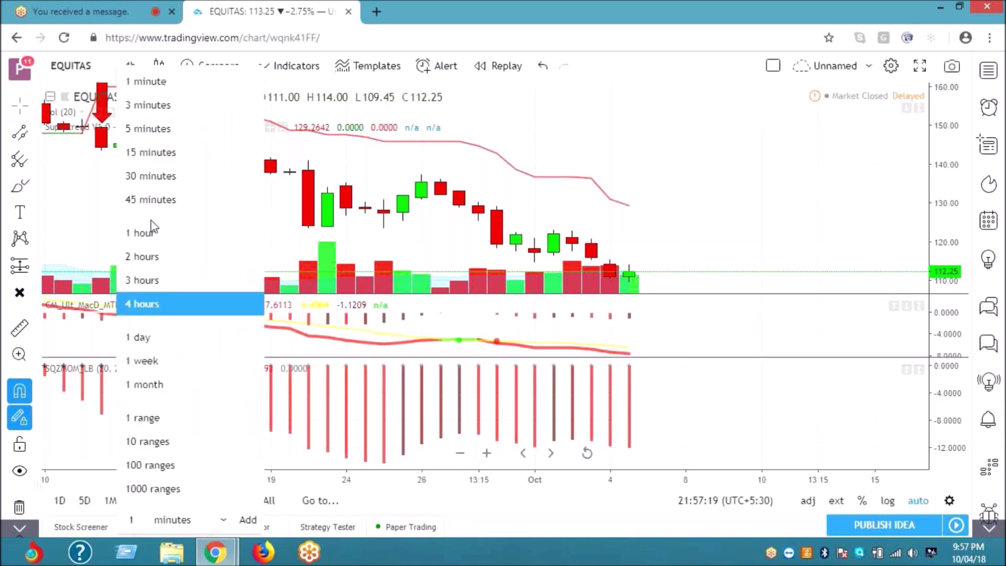
Change the EQUITAS chart interval to 1 hour
click(152, 232)
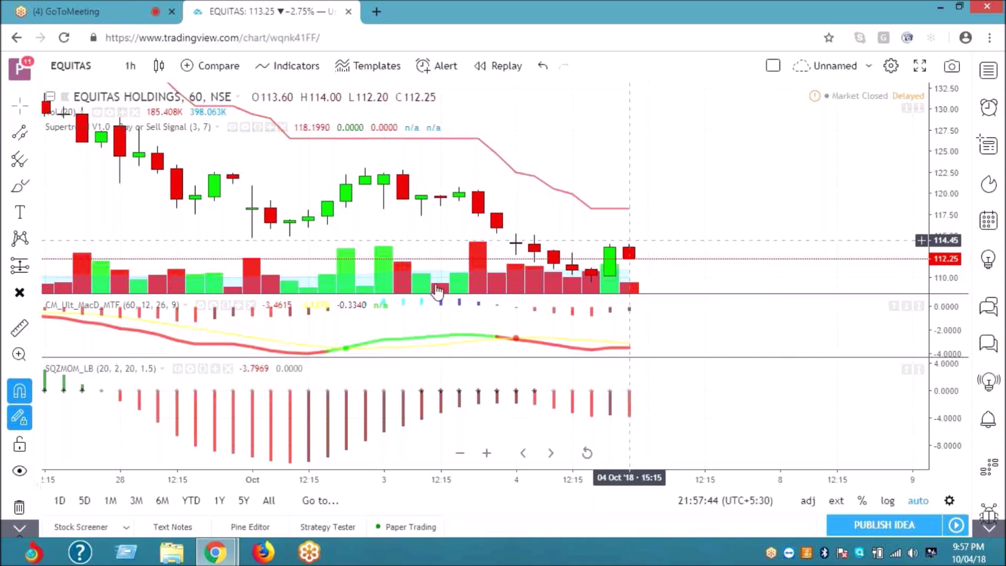
mouse_move(126, 126)
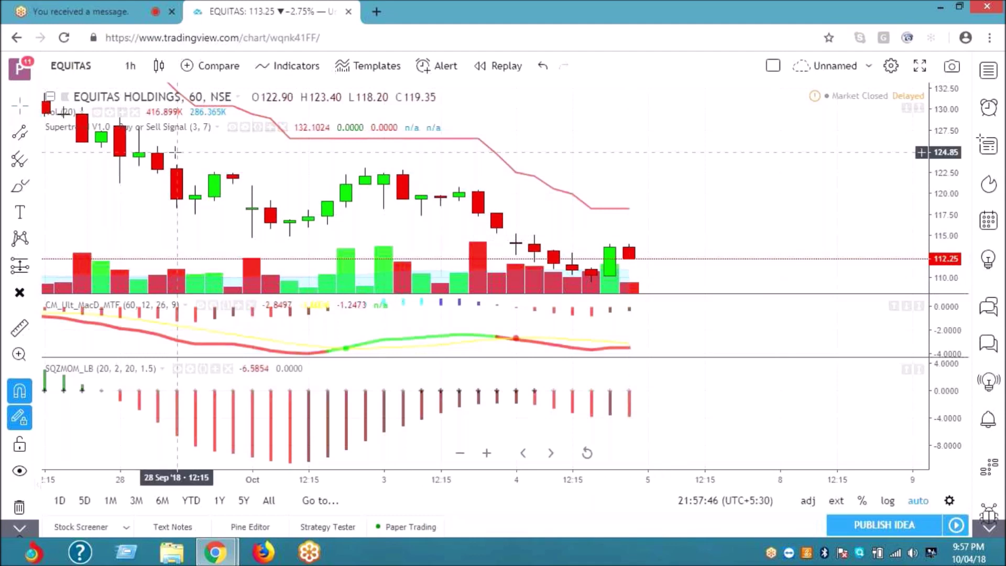
scroll(291, 165, down, 3)
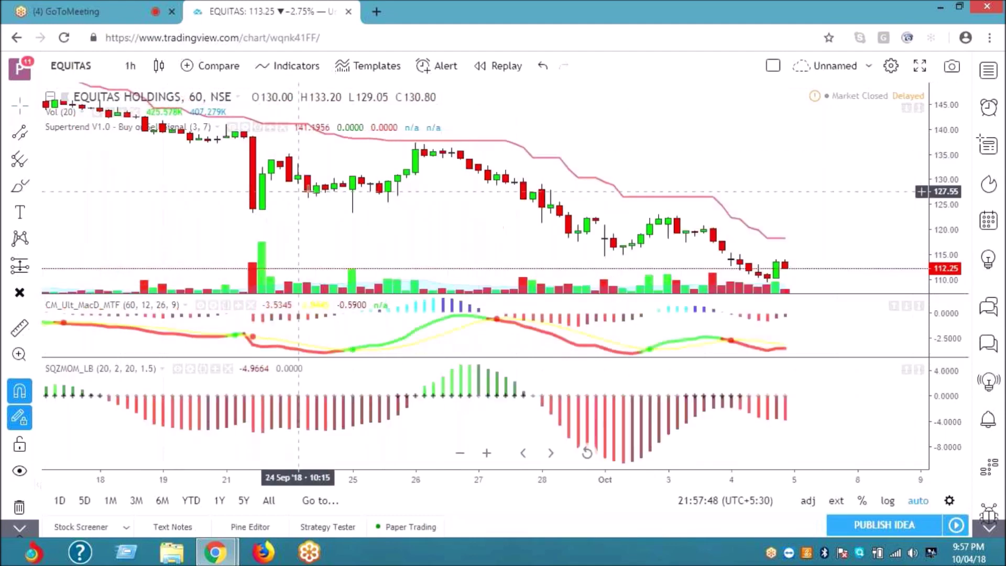
scroll(299, 191, down, 2)
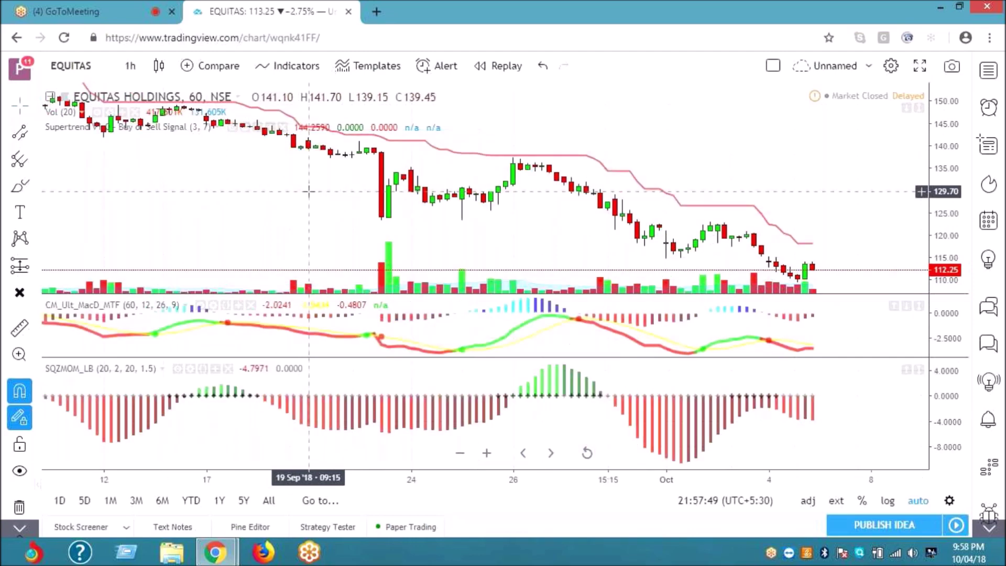
Switch the EQUITAS chart to monthly candles, then to weekly candles
key(Return)
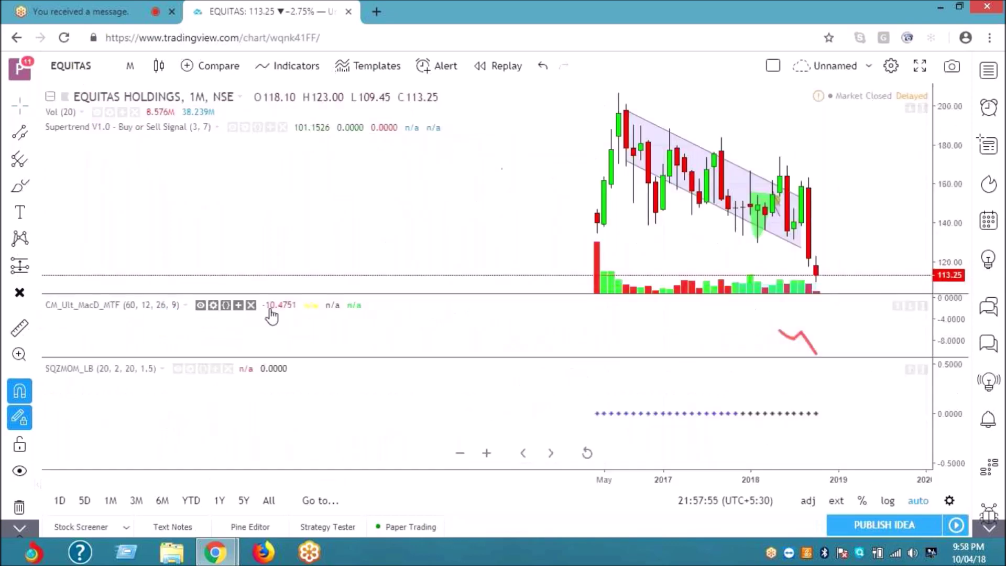
text(W)
key(Return)
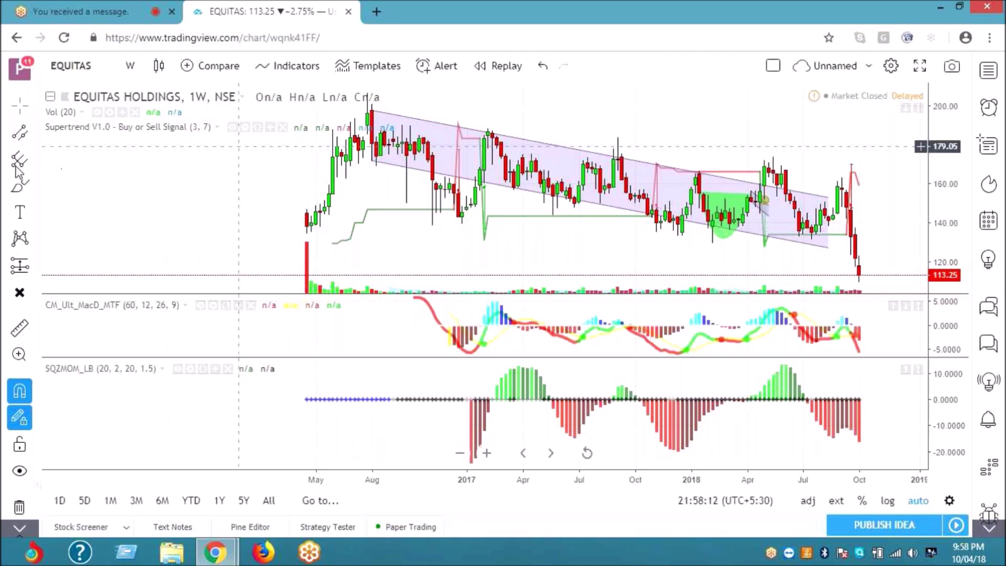
Expand the measuring and forecasting drawings group in the left toolbar
click(20, 266)
Draw a Date & Price Range from June to September 2017, reading -40.55 (-23.28%)
click(98, 356)
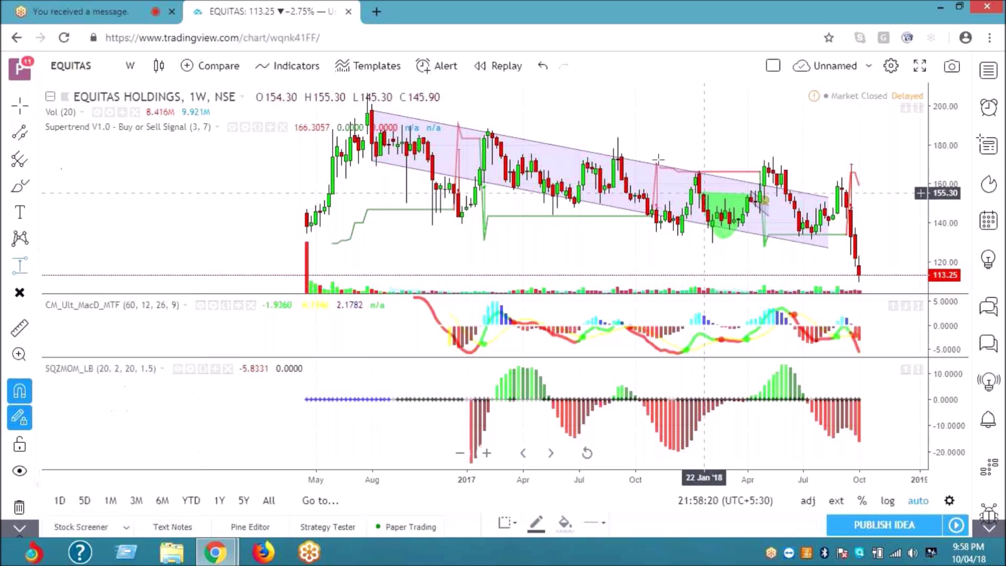
click(575, 156)
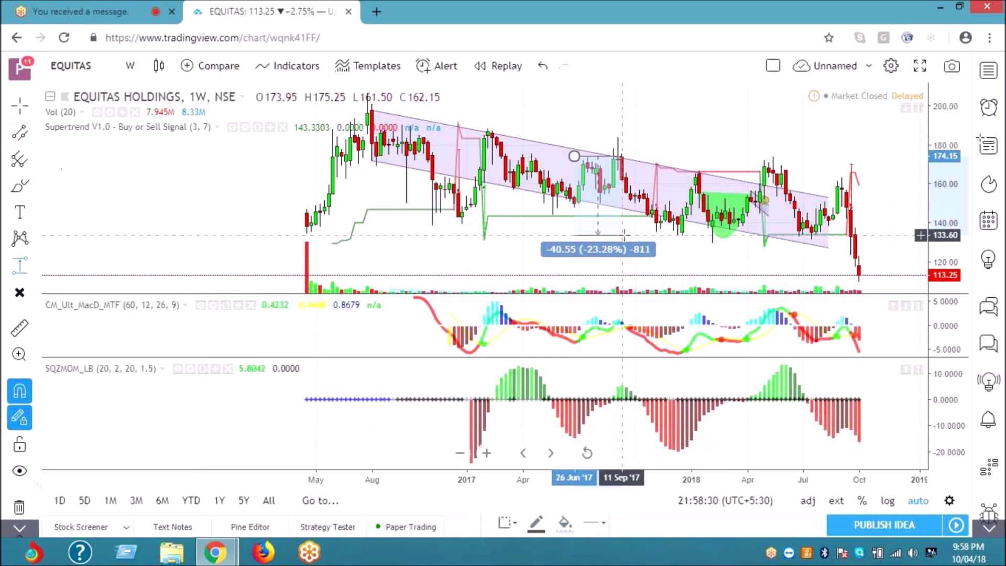
click(622, 235)
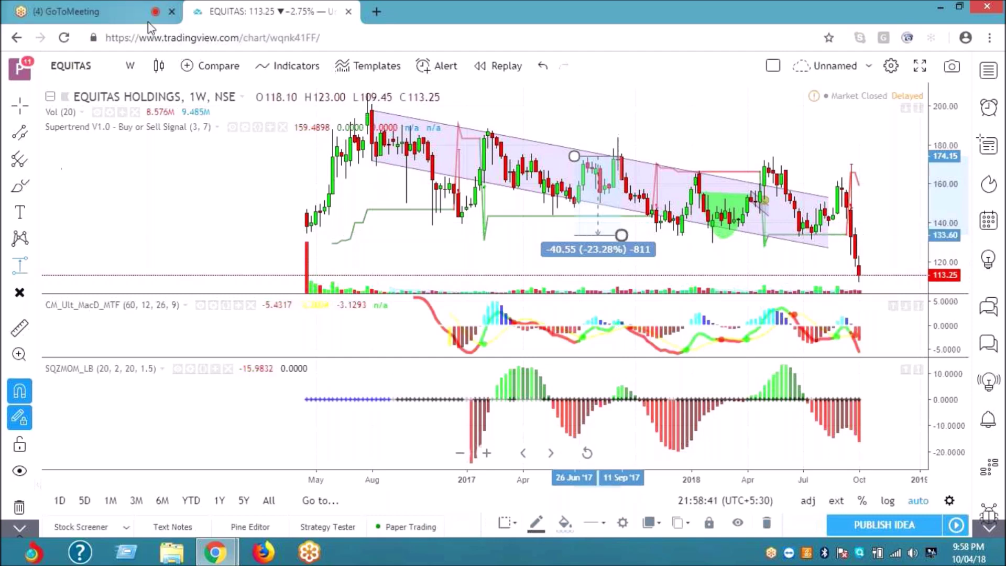
click(67, 11)
click(268, 11)
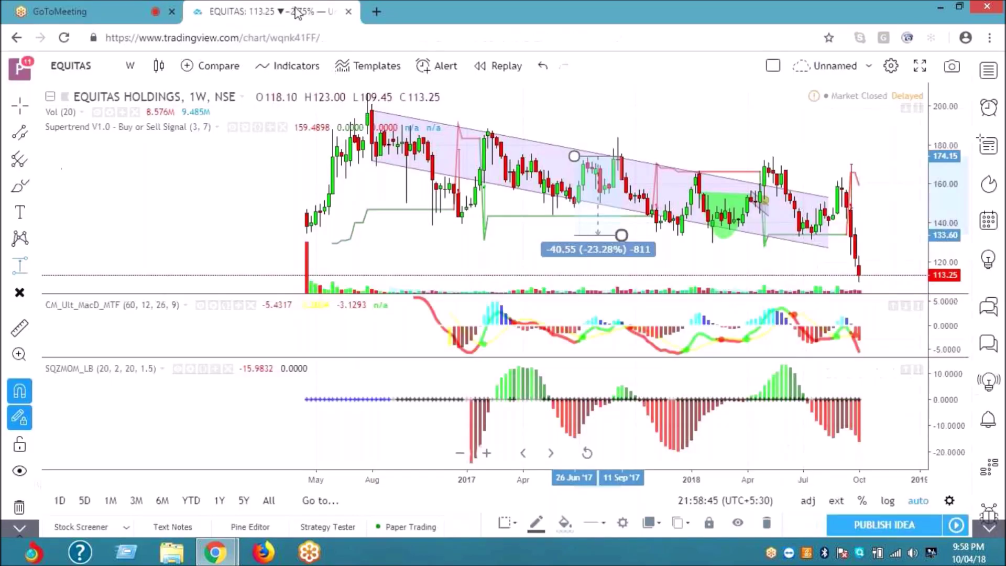